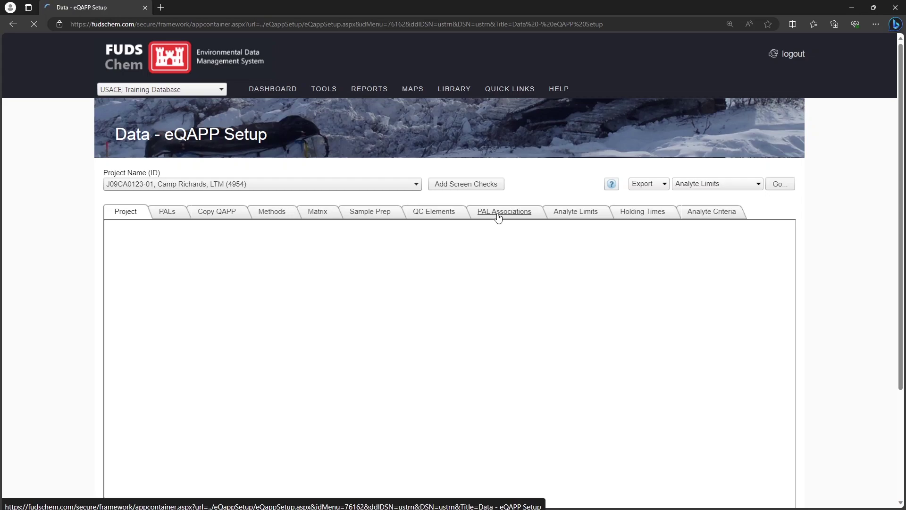
- Open the analyte limits for SW6010C / NONE / ICP Metals / W / UG/L and view the PAL source choices for Aluminum
click(499, 216)
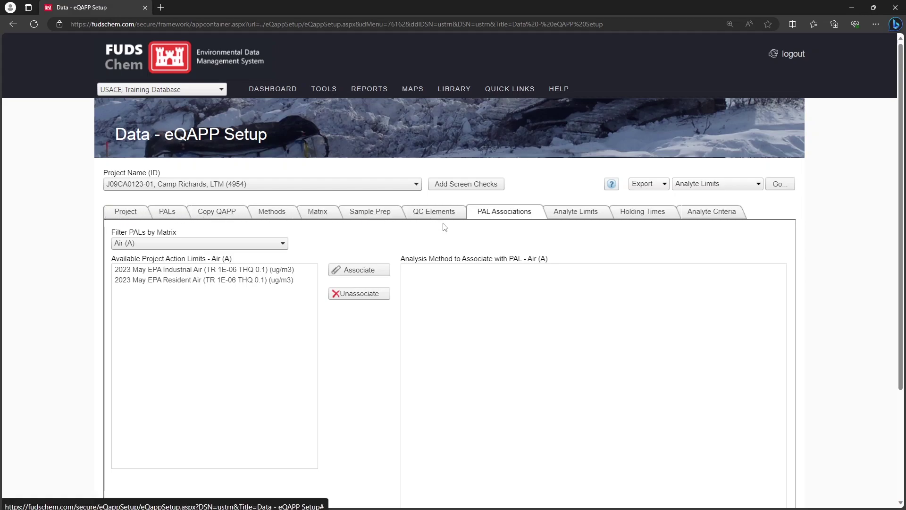
scroll(444, 227, down, 3)
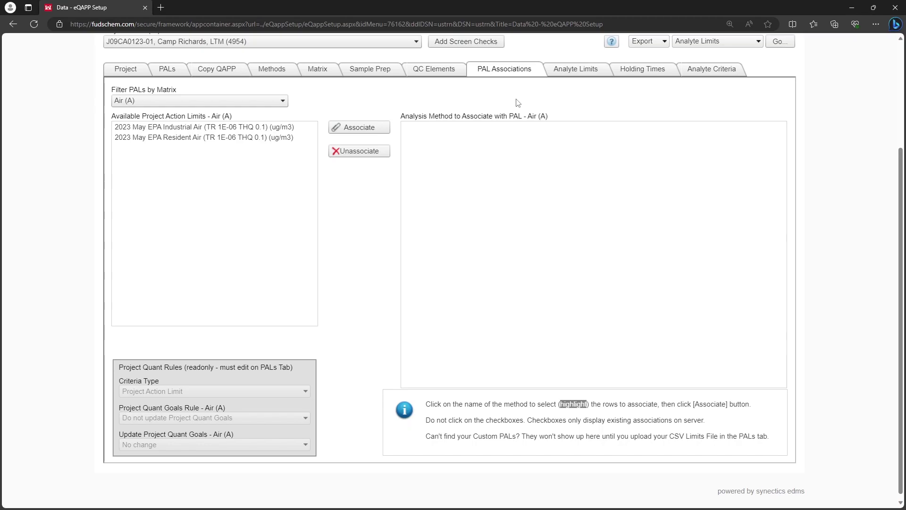
click(586, 75)
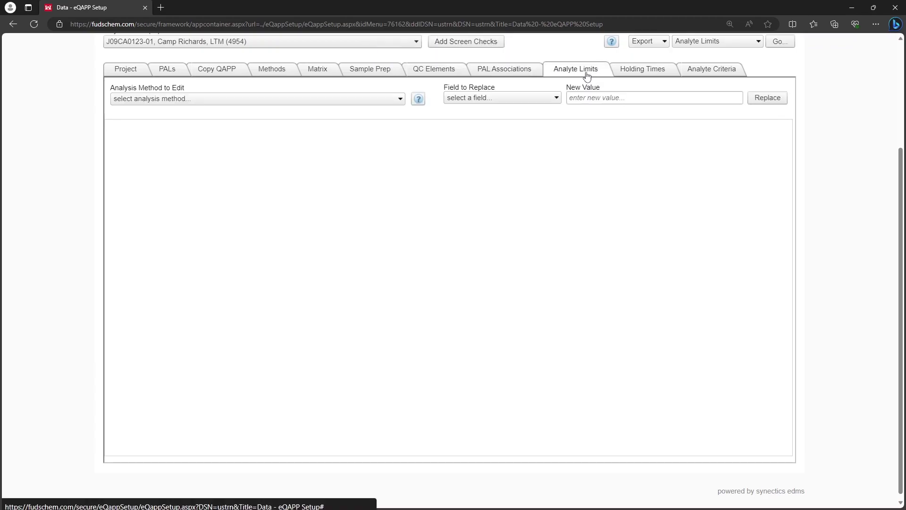
click(372, 100)
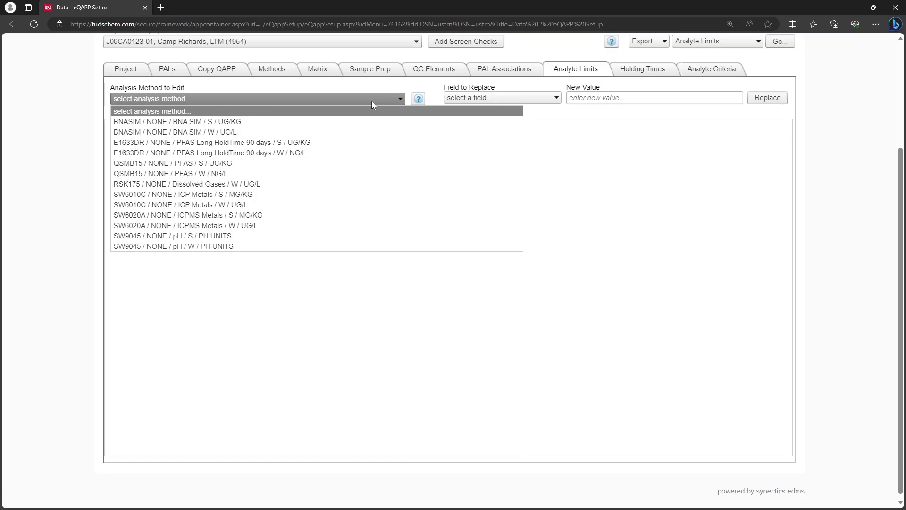
click(316, 204)
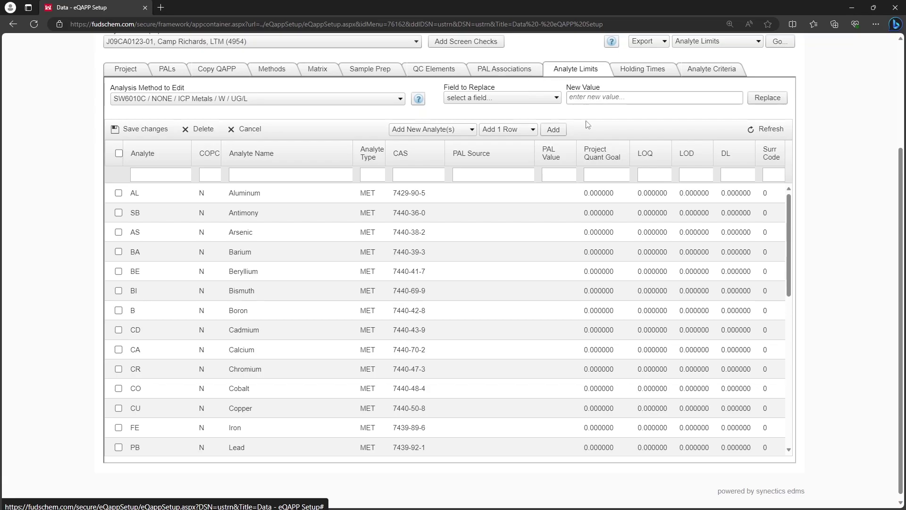
click(492, 193)
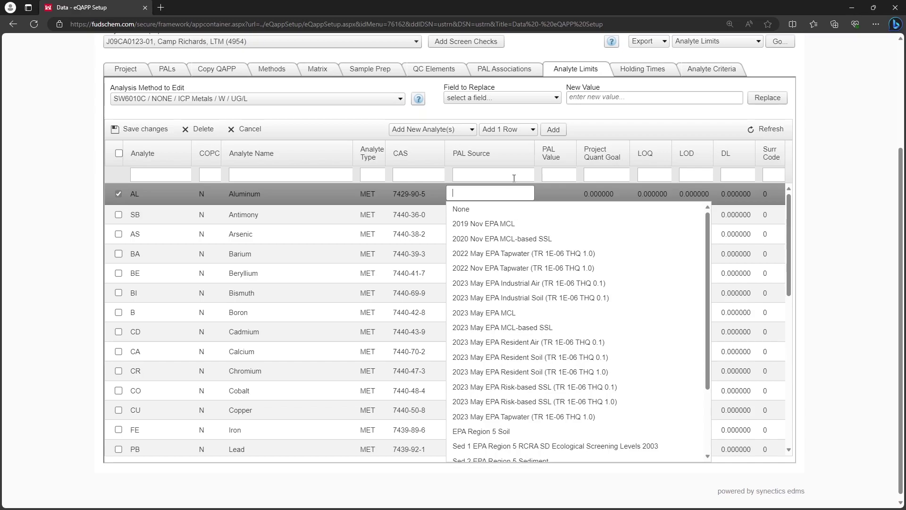
click(515, 163)
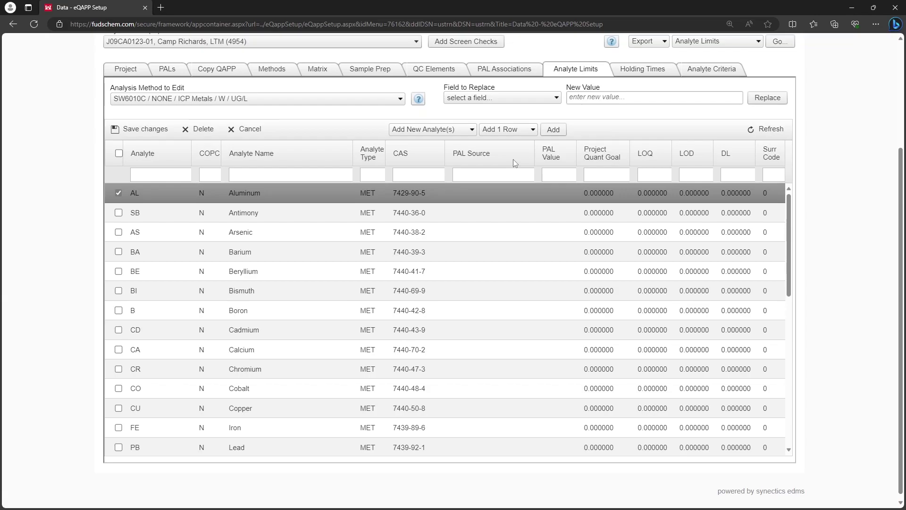
- Filter the PAL associations by the Aqueous (W) matrix
click(507, 71)
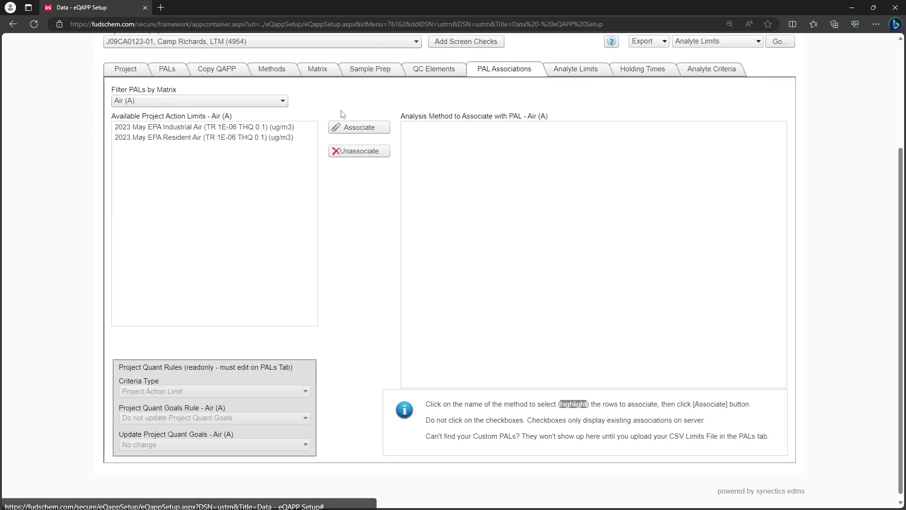
click(251, 101)
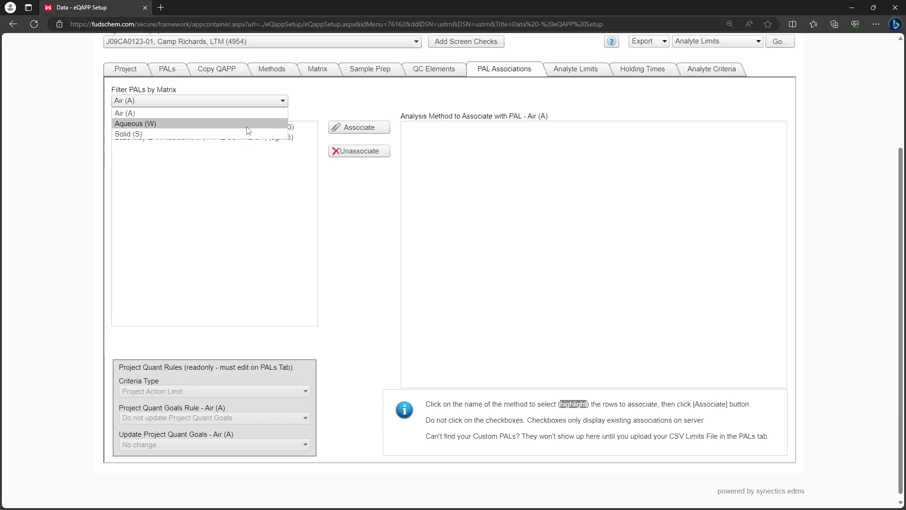
click(248, 124)
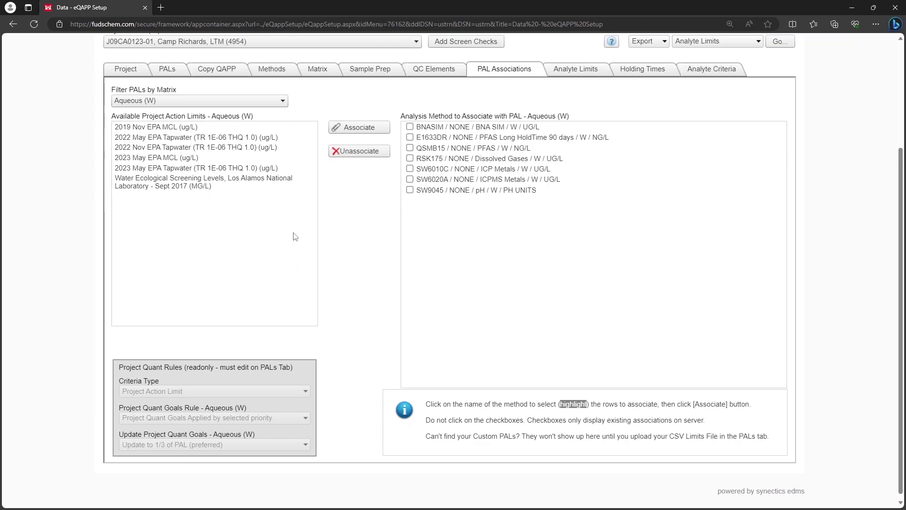
- Associate the 2023 May EPA Tapwater (TR 1E-06 THQ 1.0) limits with the aqueous SW6010C ICP Metals and SW6020A ICPMS Metals methods
click(271, 168)
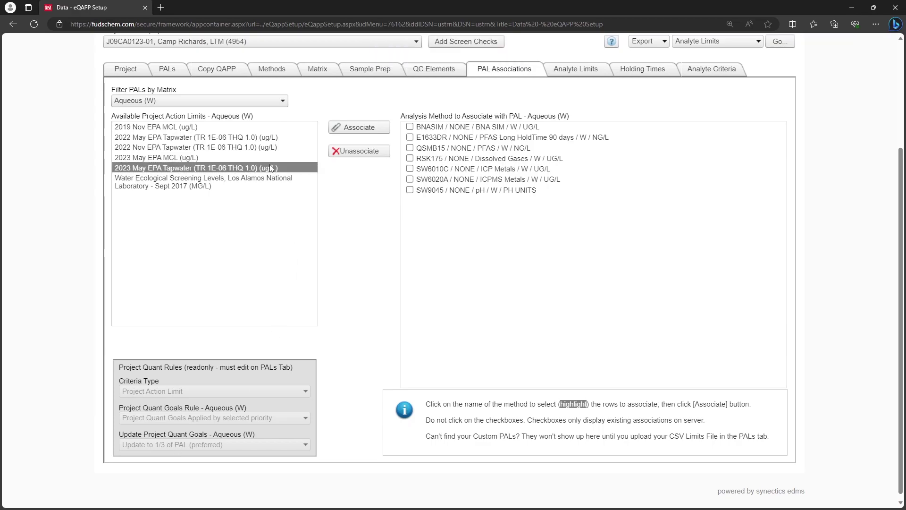
click(440, 171)
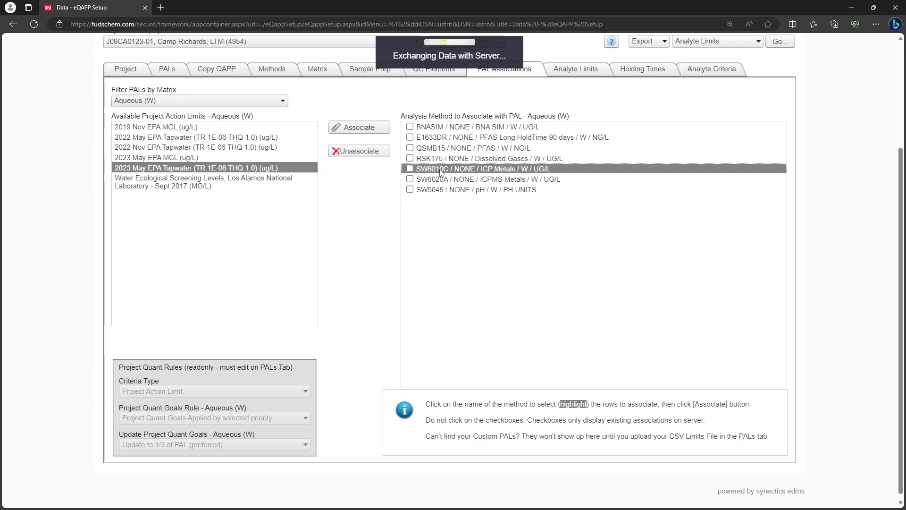
click(445, 181)
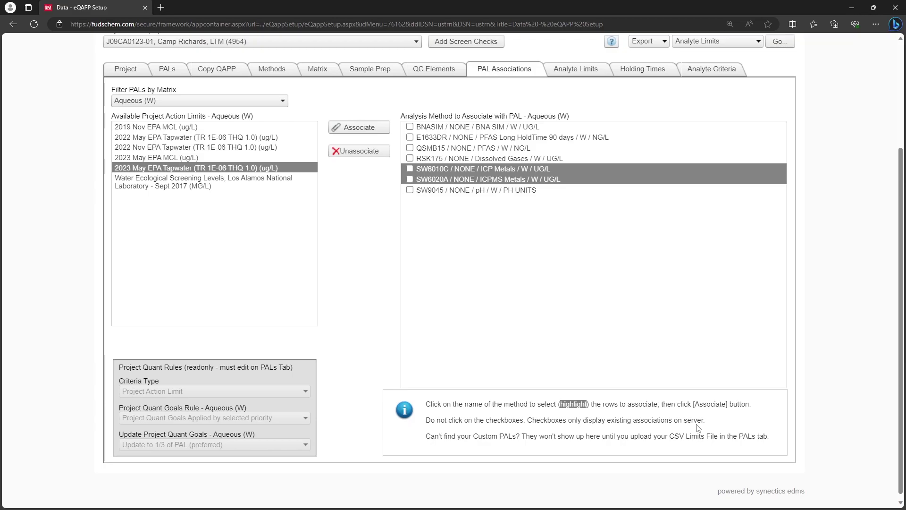
click(348, 133)
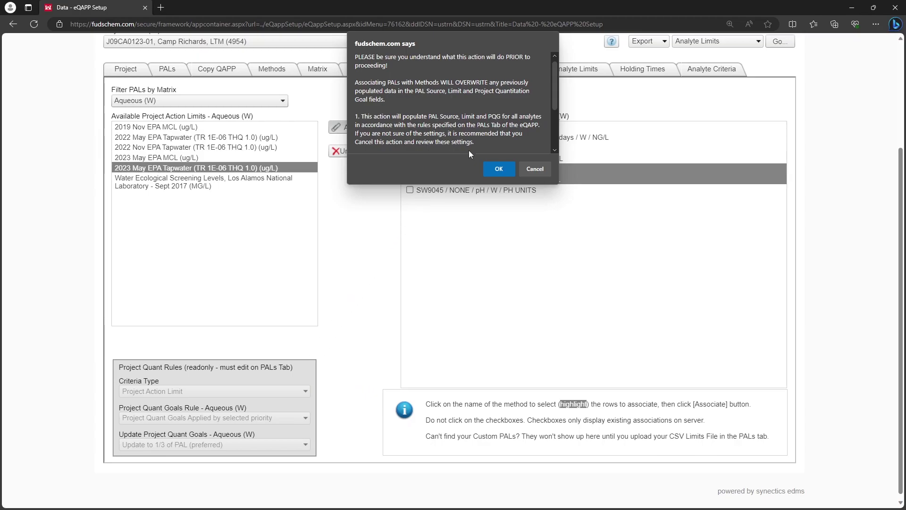
drag(556, 81, 552, 123)
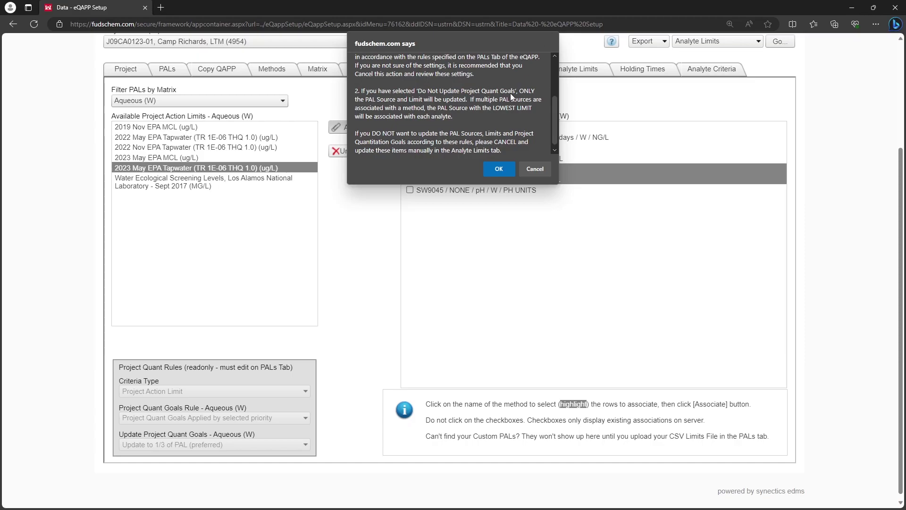
click(500, 169)
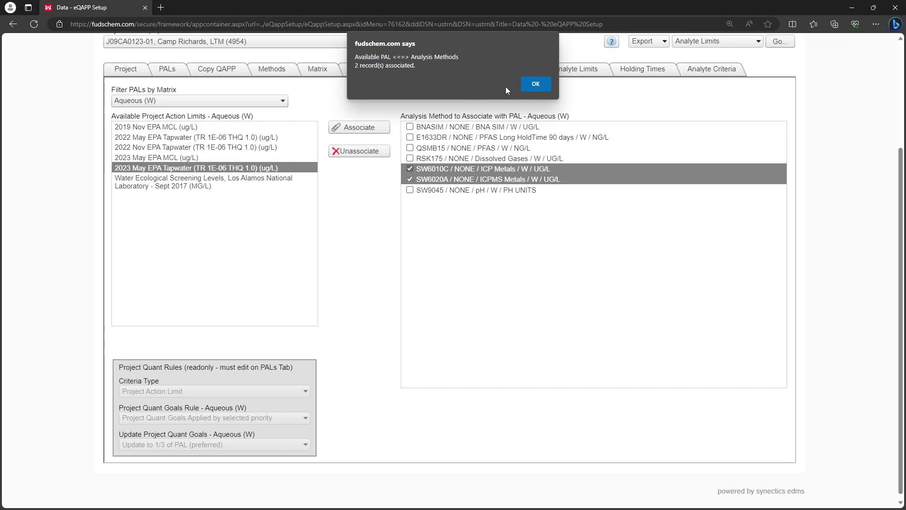
click(537, 84)
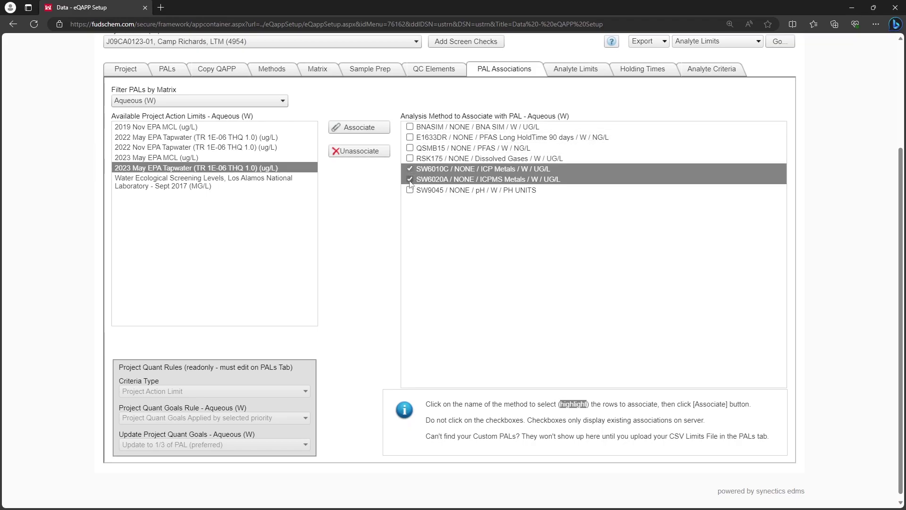
- Try to associate the Water Ecological Screening Levels, Los Alamos National Laboratory - Sept 2017 limits with the aqueous SW6010C ICP Metals method
click(449, 169)
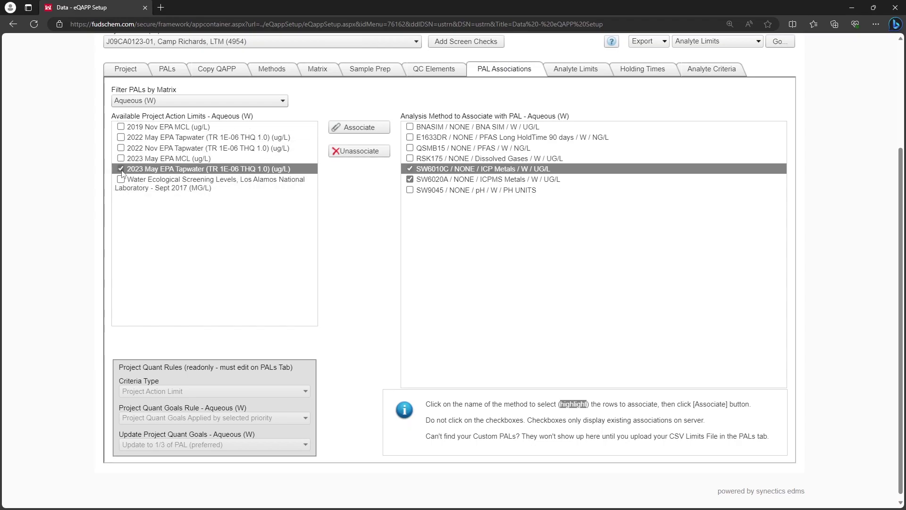
click(211, 182)
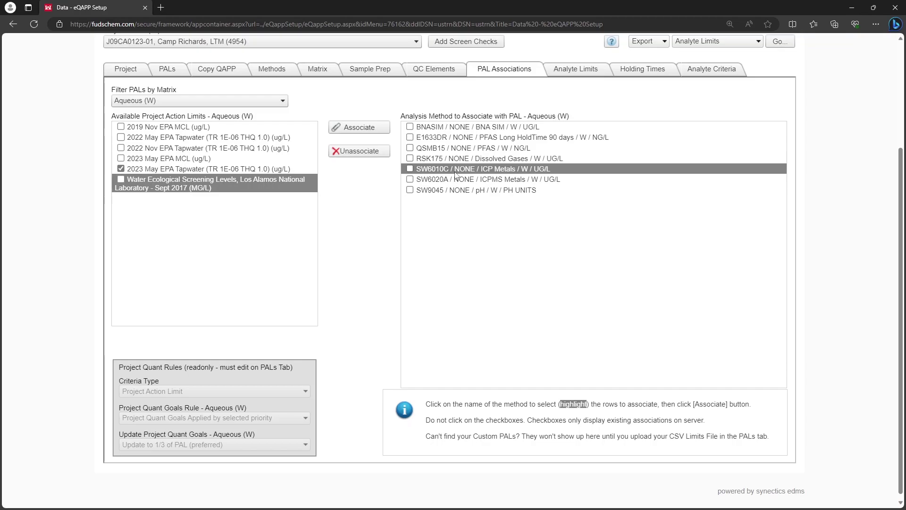
click(359, 127)
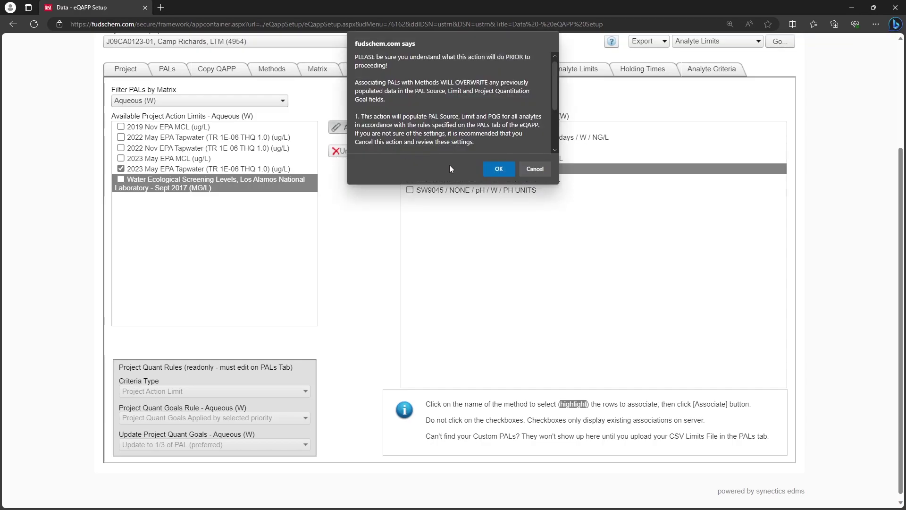
click(499, 169)
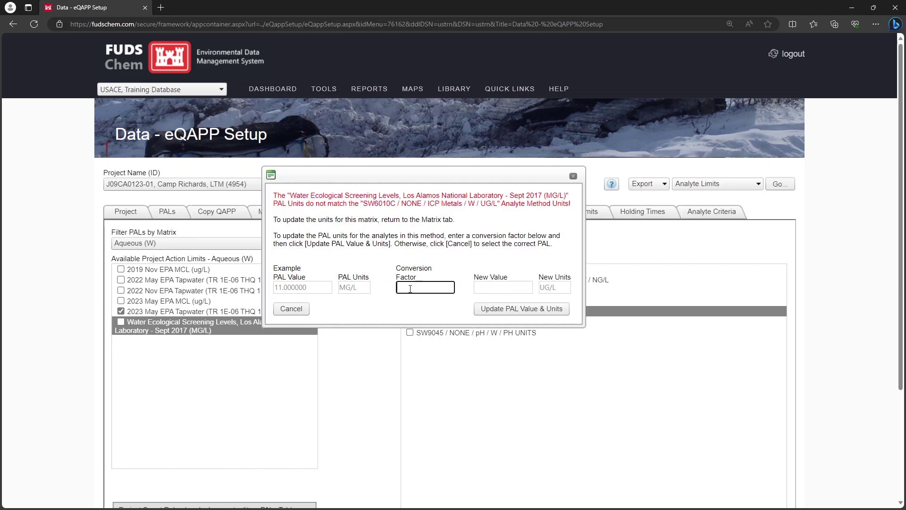
- Convert the water ecological PAL values from MG/L to UG/L using a conversion factor of 1000
text(1000)
click(510, 311)
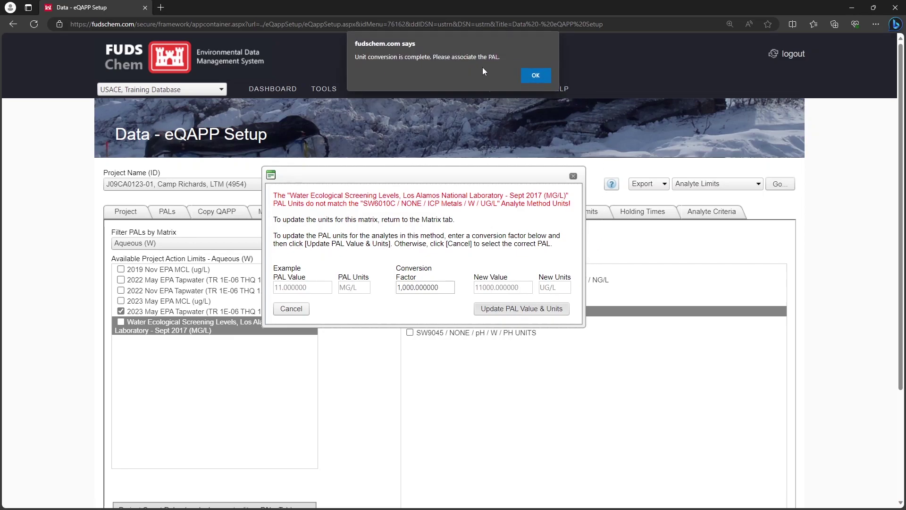
click(527, 75)
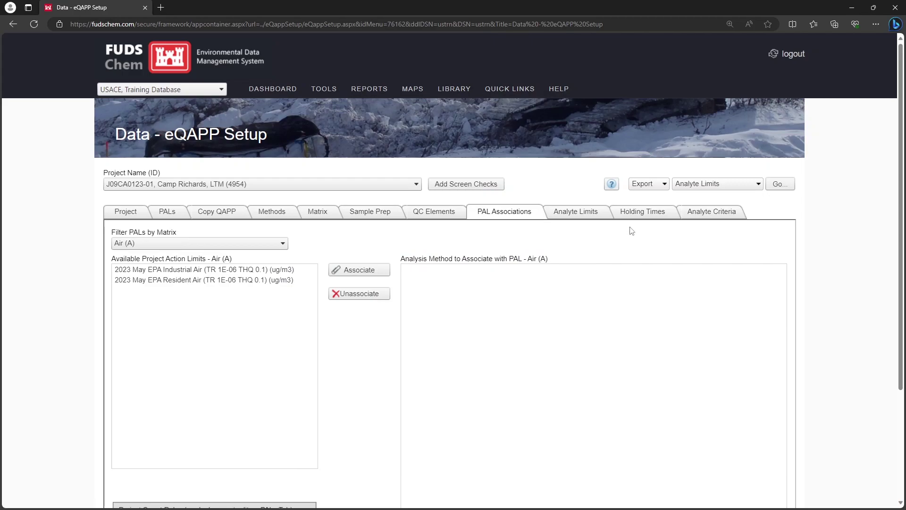
- Associate the aqueous Water Ecological Screening Levels, Los Alamos National Laboratory - Sept 2017 (Mixed Units) limits with the SW6010C ICP Metals method
click(203, 242)
click(185, 263)
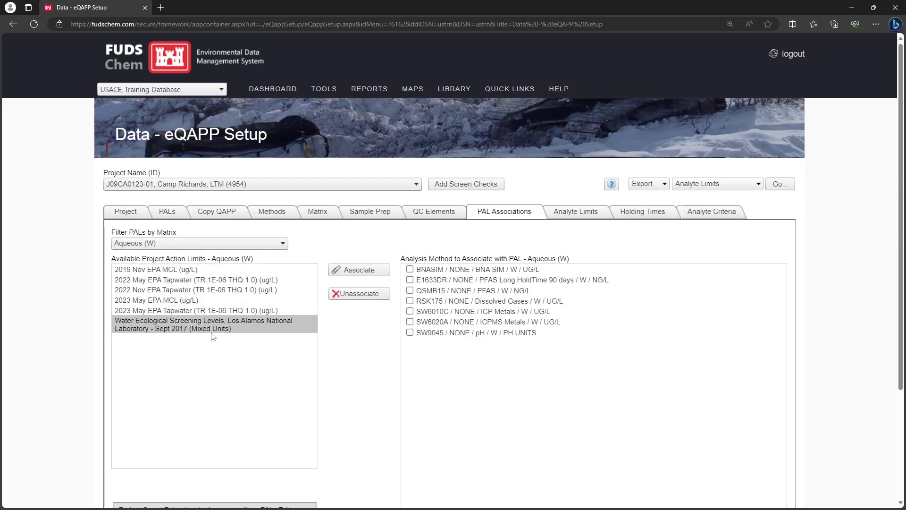
click(264, 325)
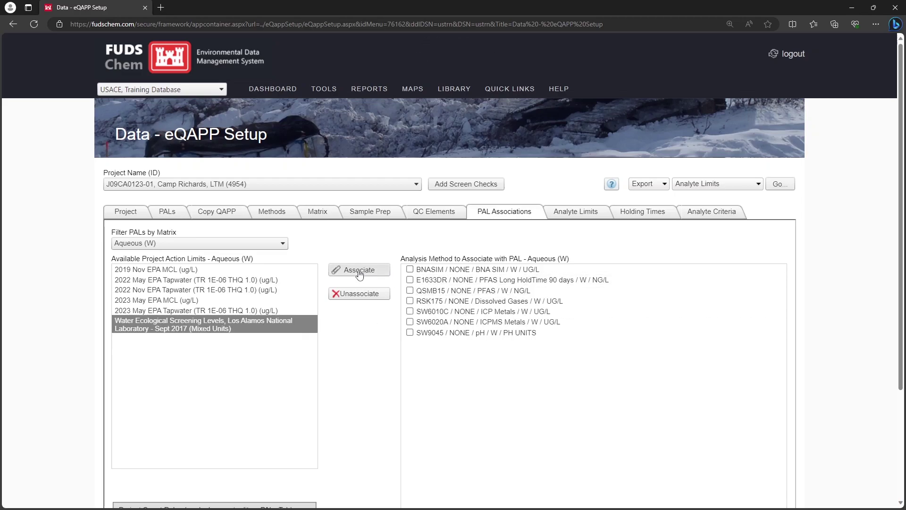
click(440, 313)
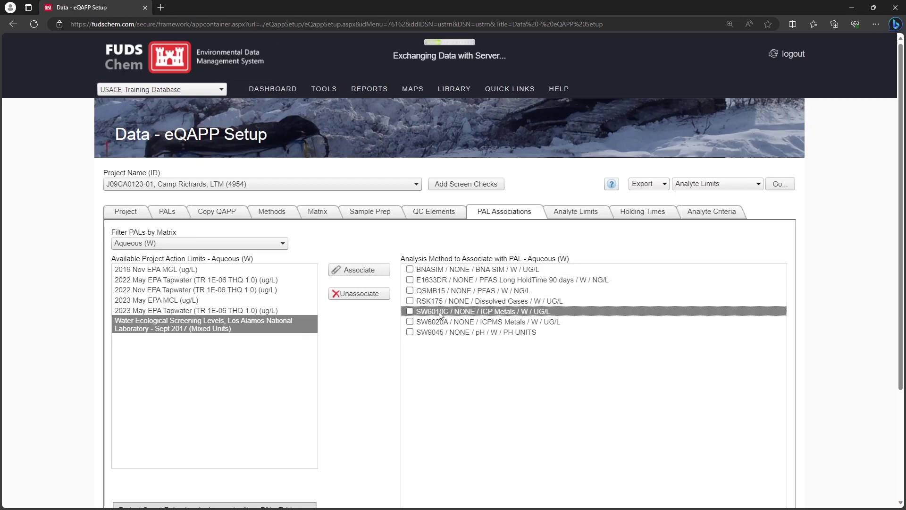
click(361, 272)
click(497, 168)
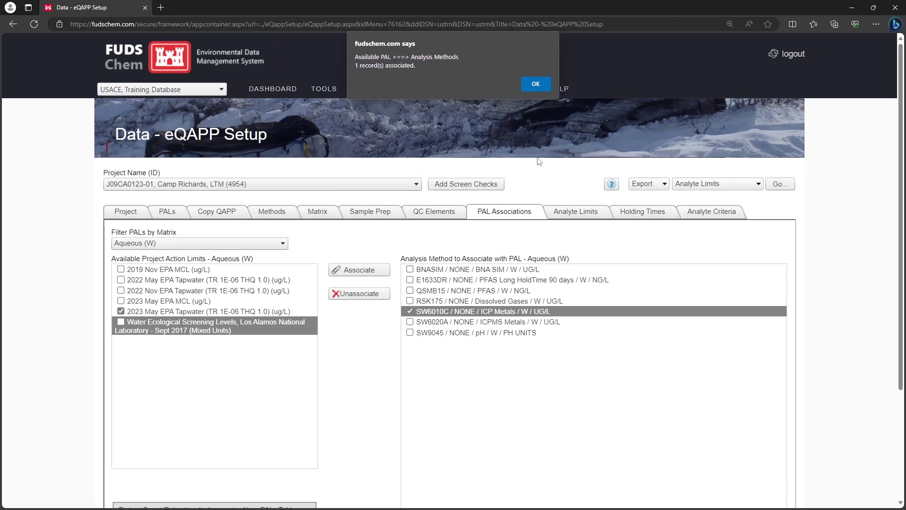
click(537, 84)
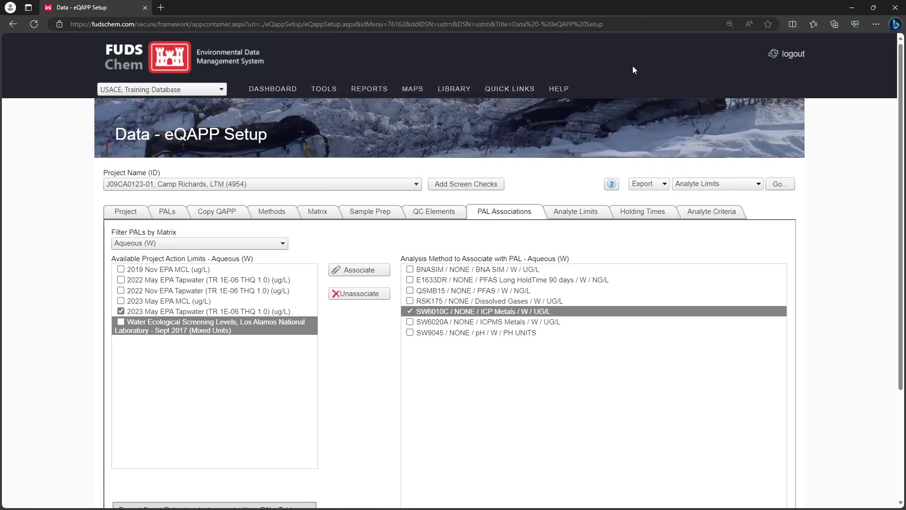
- Review the PAL sources, PAL values and project quant goals in the analyte limits for SW6010C / NONE / ICP Metals / W / UG/L
click(576, 216)
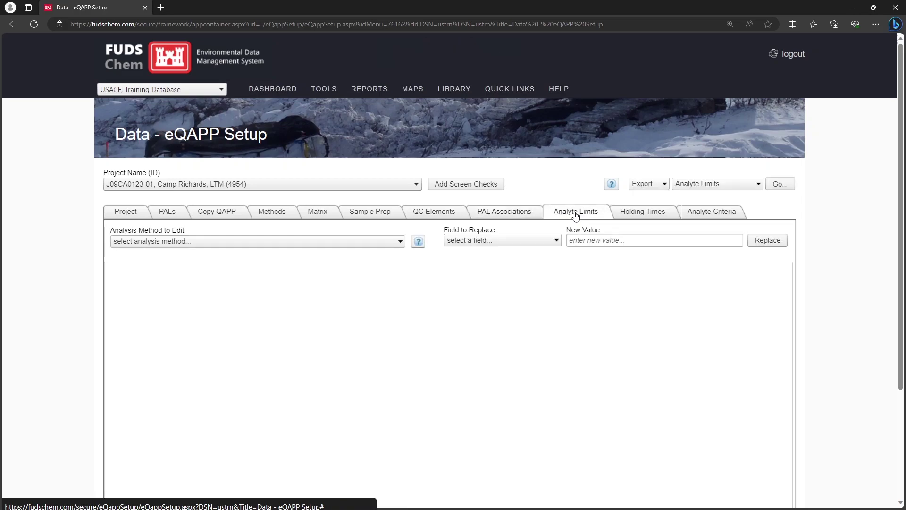
click(268, 242)
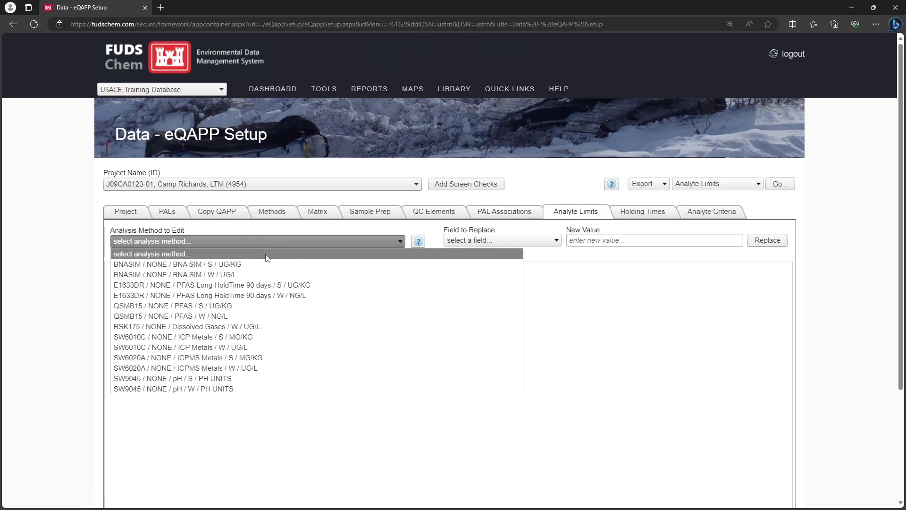
click(259, 347)
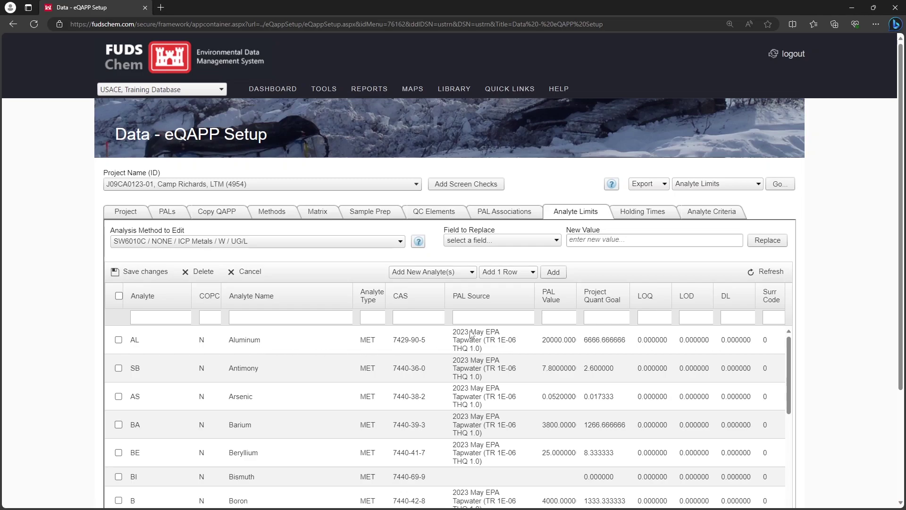
scroll(527, 354, down, 4)
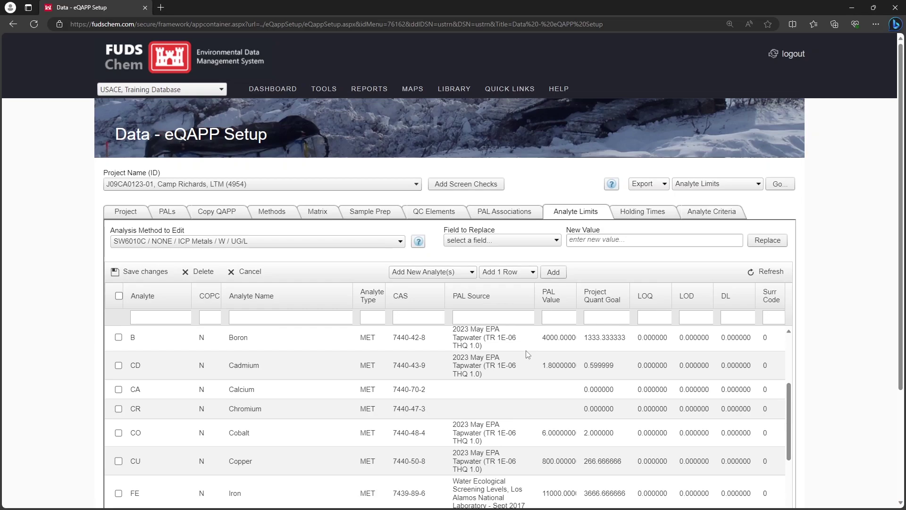
scroll(527, 354, down, 2)
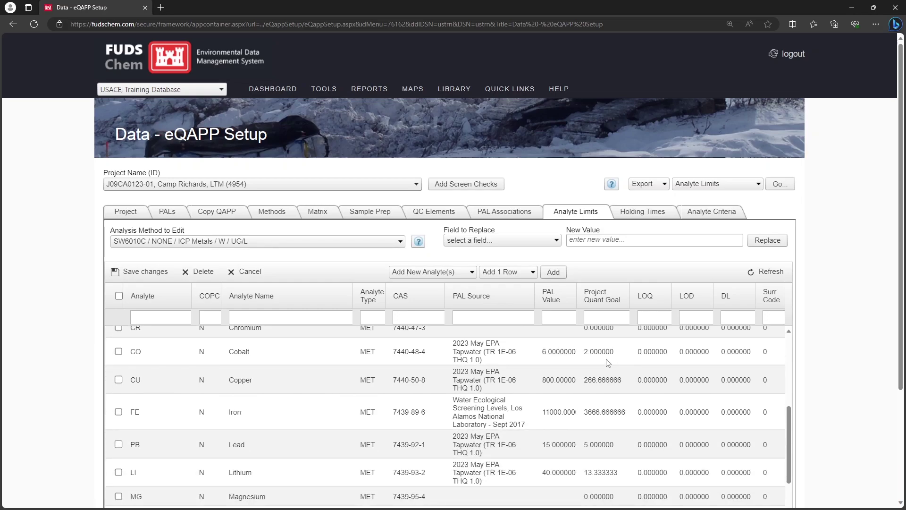
scroll(511, 361, down, 2)
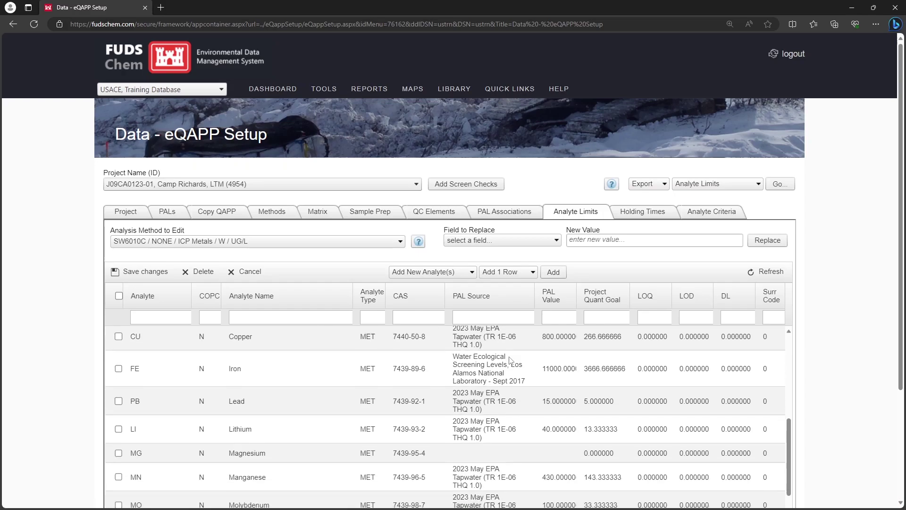
scroll(511, 361, up, 1)
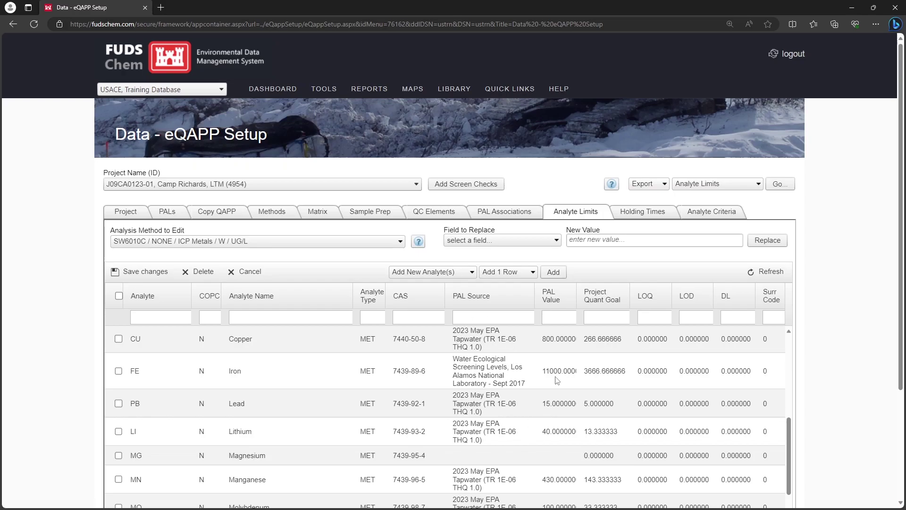
- Open the Regulatory Limits environmental setup report and choose the J09CA0123-01, Camp Richards, LTM project
mouse_move(366, 91)
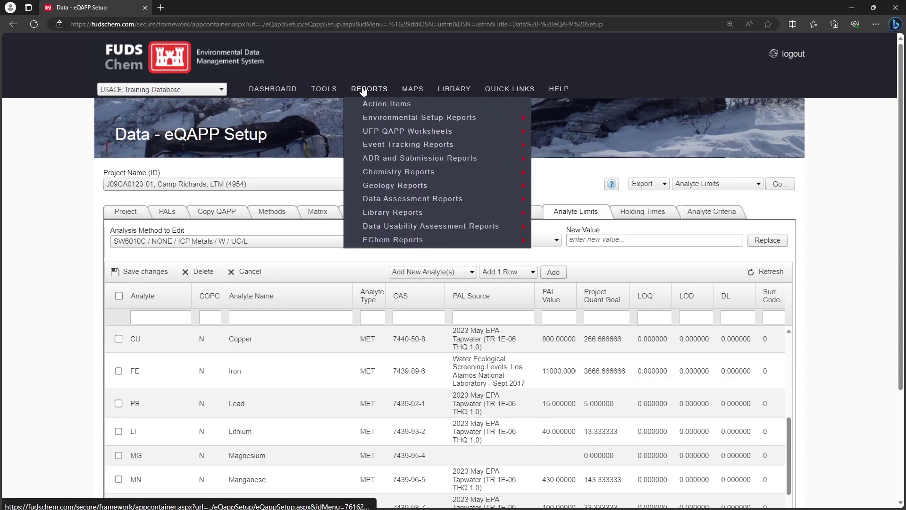
mouse_move(401, 132)
mouse_move(425, 118)
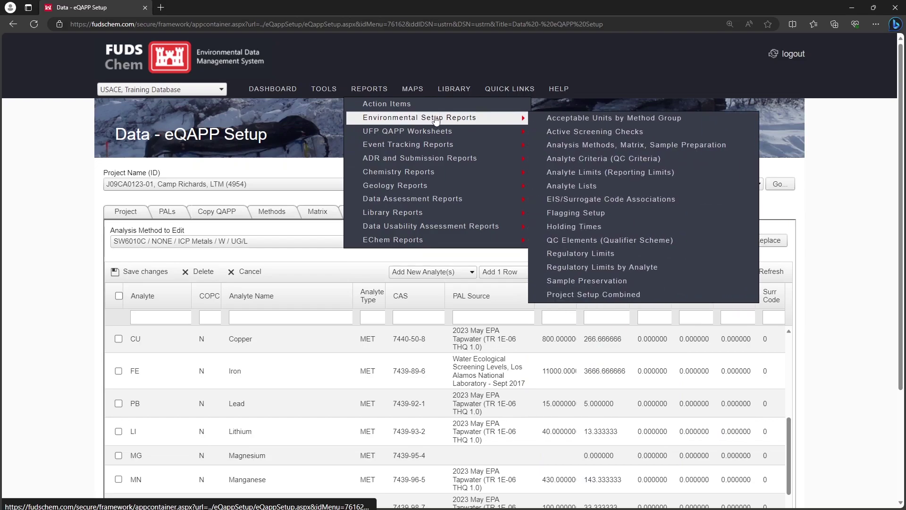
click(627, 257)
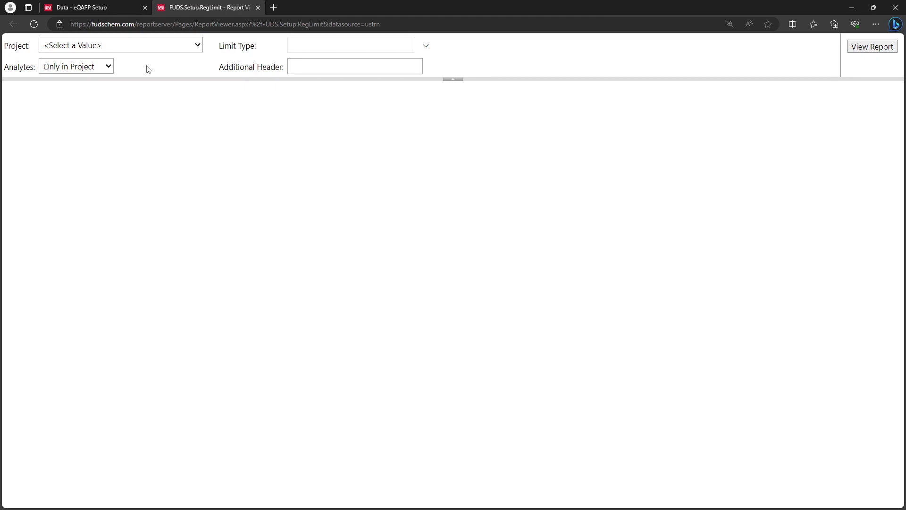
click(137, 46)
click(149, 92)
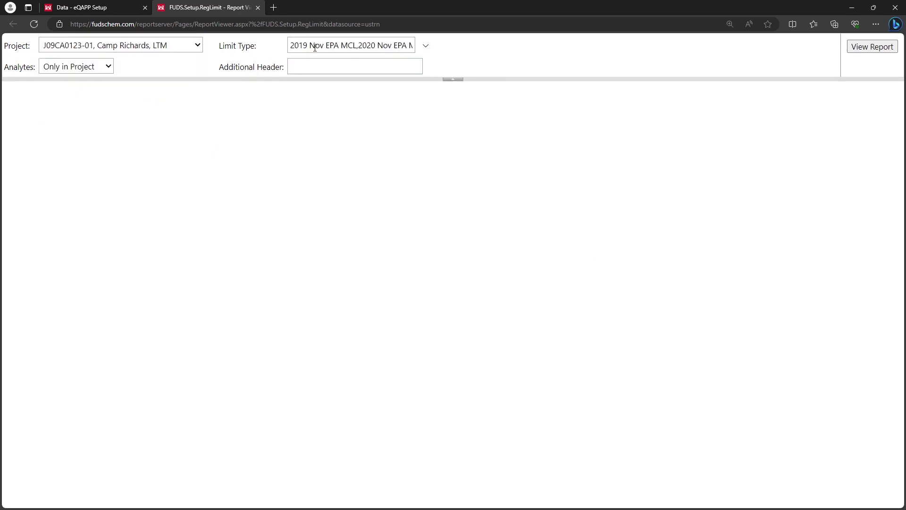
- Restrict the limit types to only 2023 May EPA Tapwater (TR 1E-06 THQ 1.0) and generate the Regulatory Limits report
click(330, 45)
click(326, 60)
drag(410, 148, 519, 310)
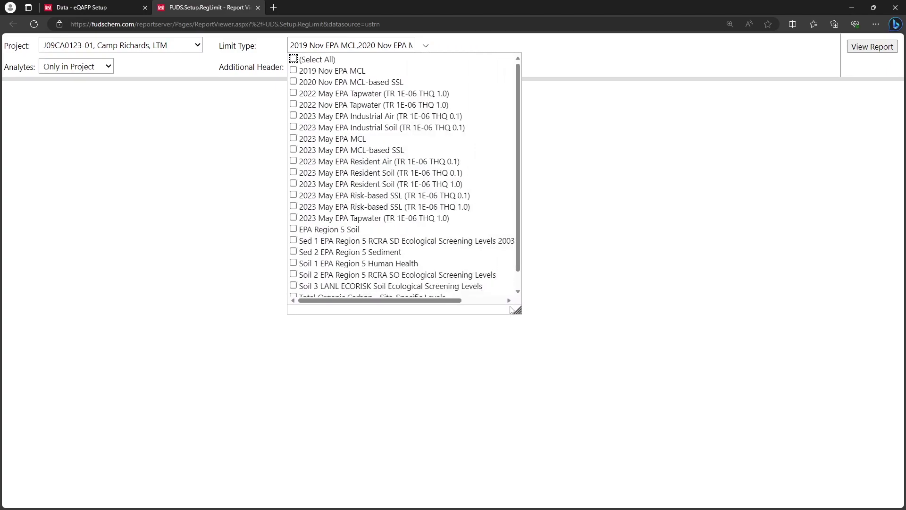
click(385, 220)
click(571, 66)
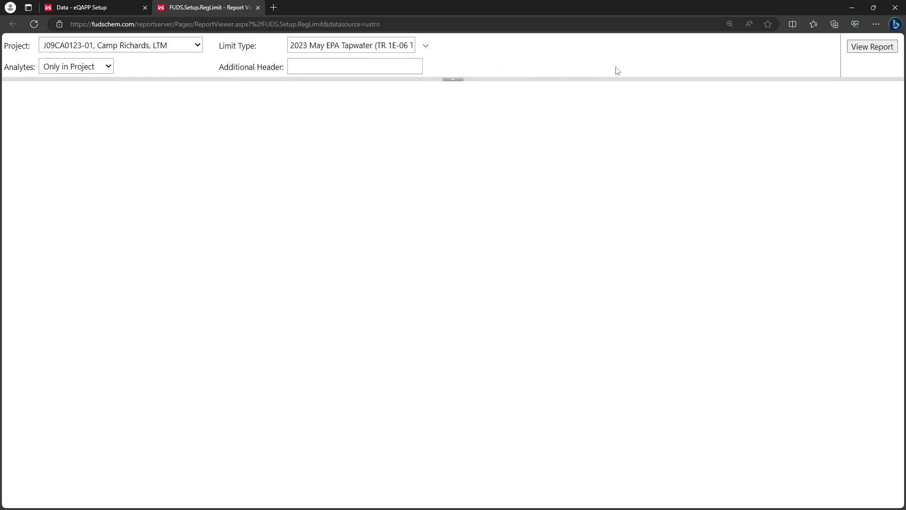
click(873, 48)
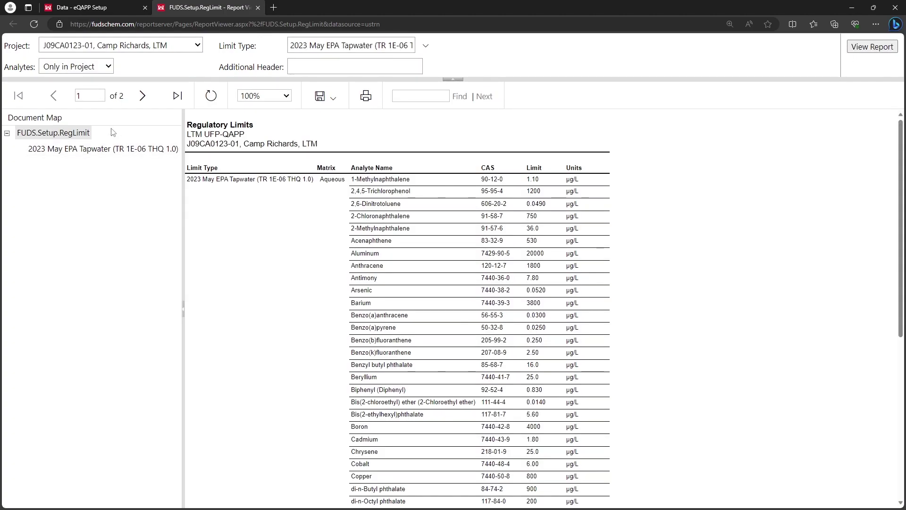
- Check the analyte inclusion options, and view the Regulatory Limits report at 150% before closing it
click(49, 68)
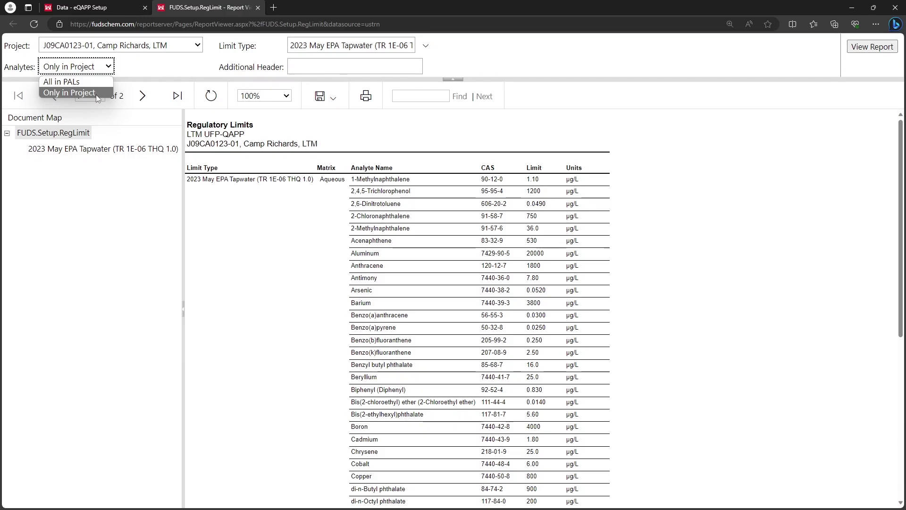
click(174, 77)
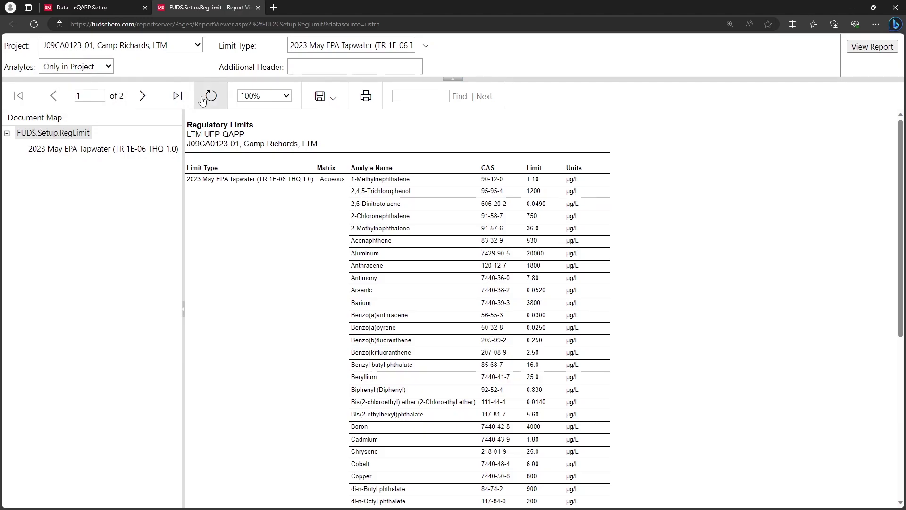
click(274, 98)
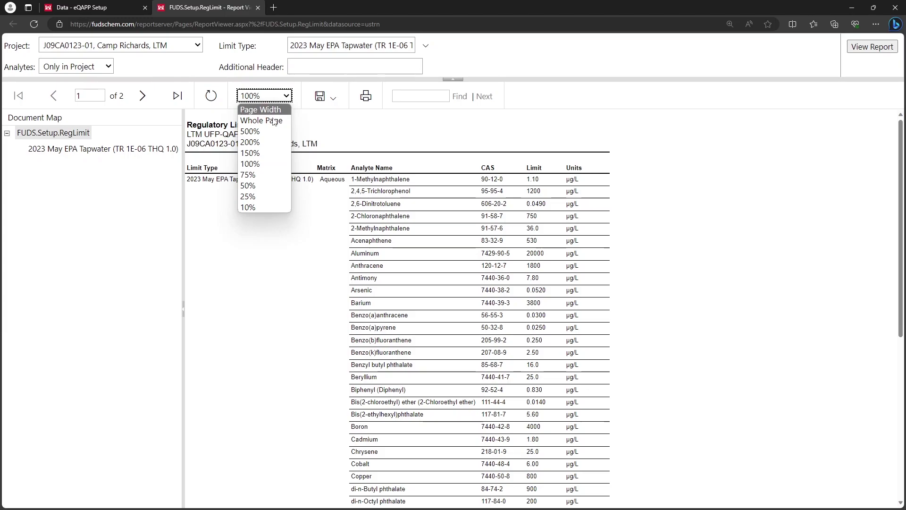
click(268, 155)
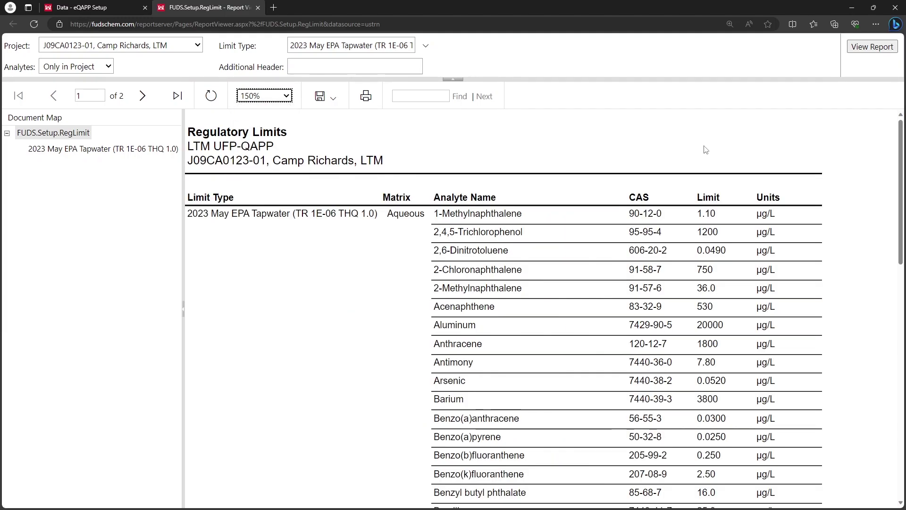
click(259, 9)
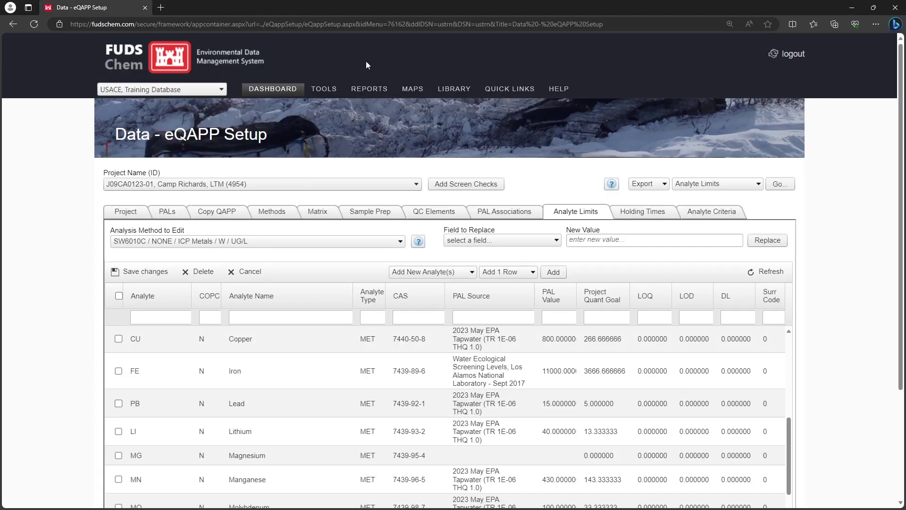
- Generate the Regulatory Limits by Analyte report for the J09CA0123-01, Camp Richards, LTM project
mouse_move(369, 90)
mouse_move(385, 122)
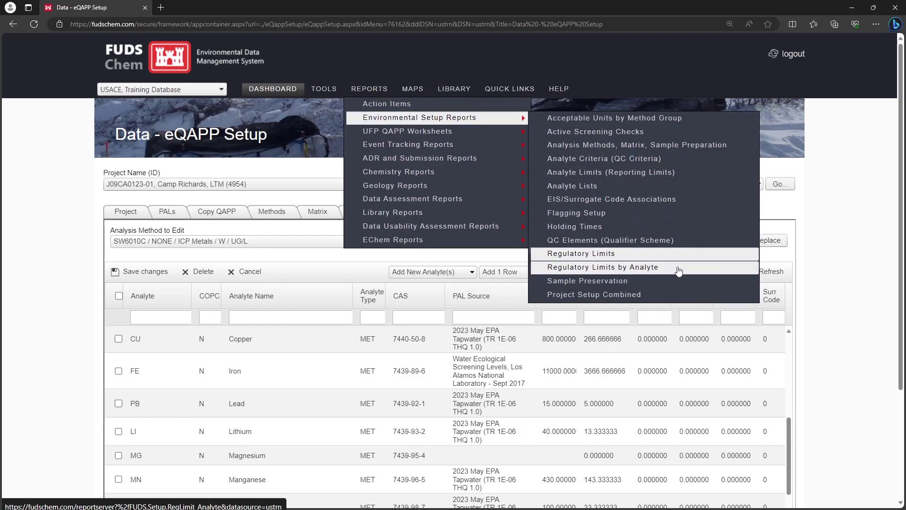
click(678, 270)
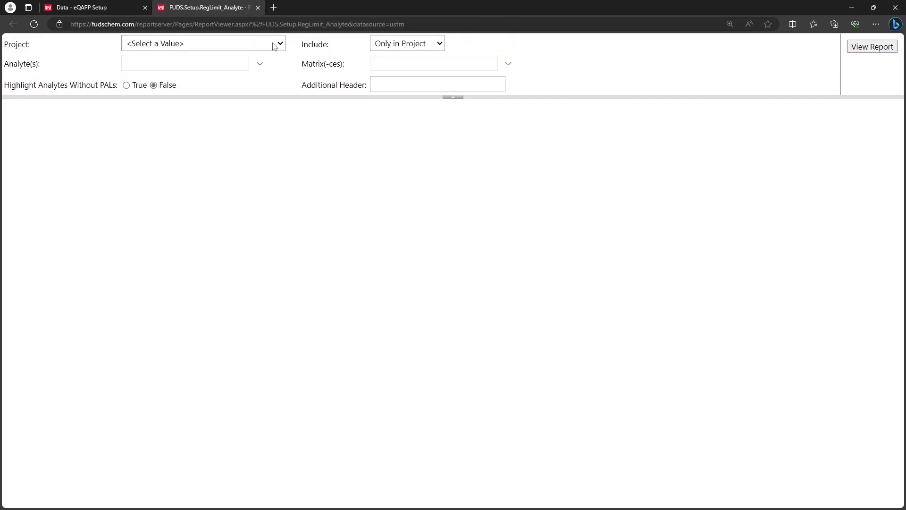
click(274, 46)
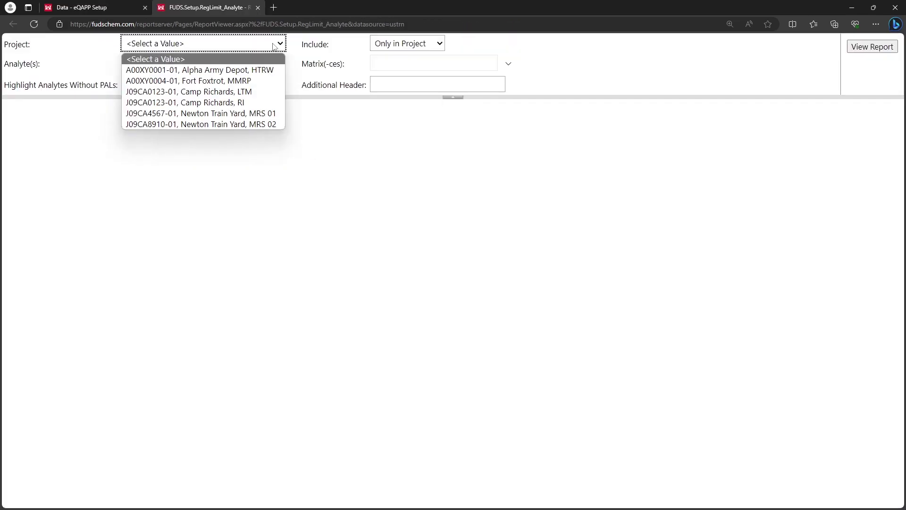
click(269, 90)
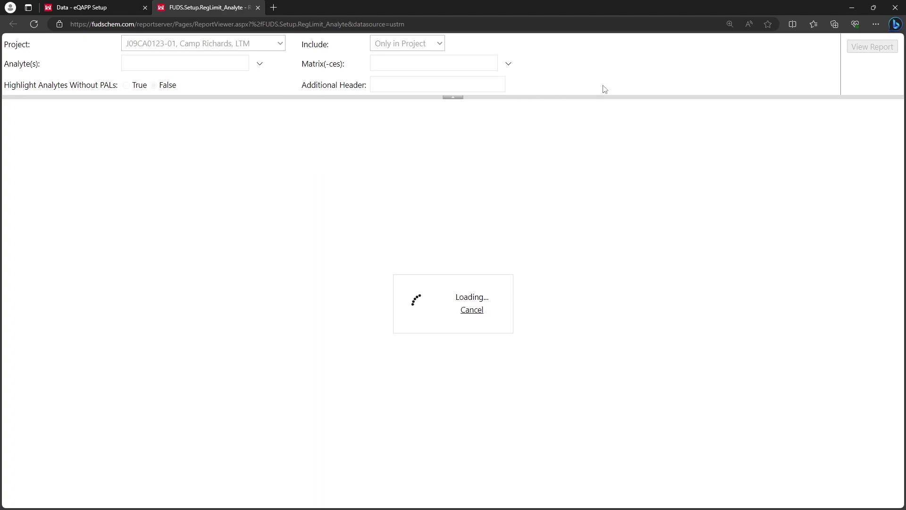
click(872, 47)
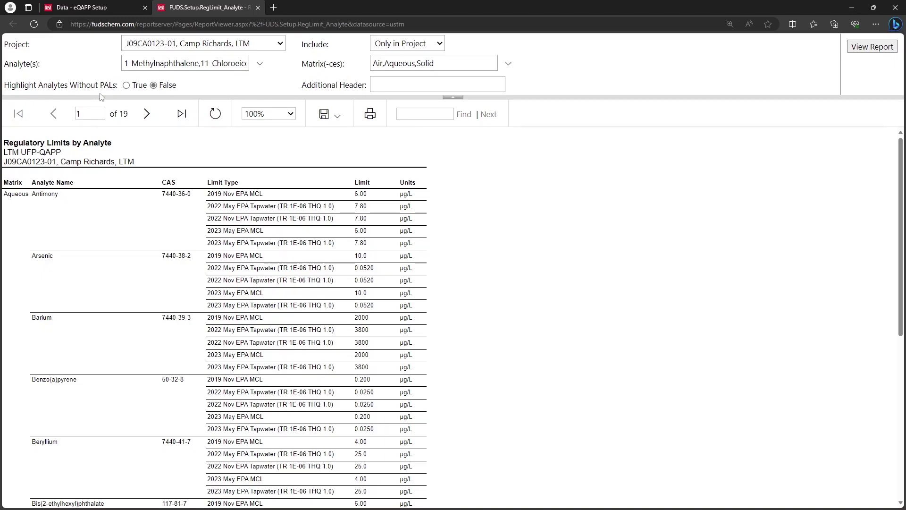
- Enlarge the Regulatory Limits by Analyte report to 150% and review the aqueous limits listed for each analyte on its first page
click(282, 116)
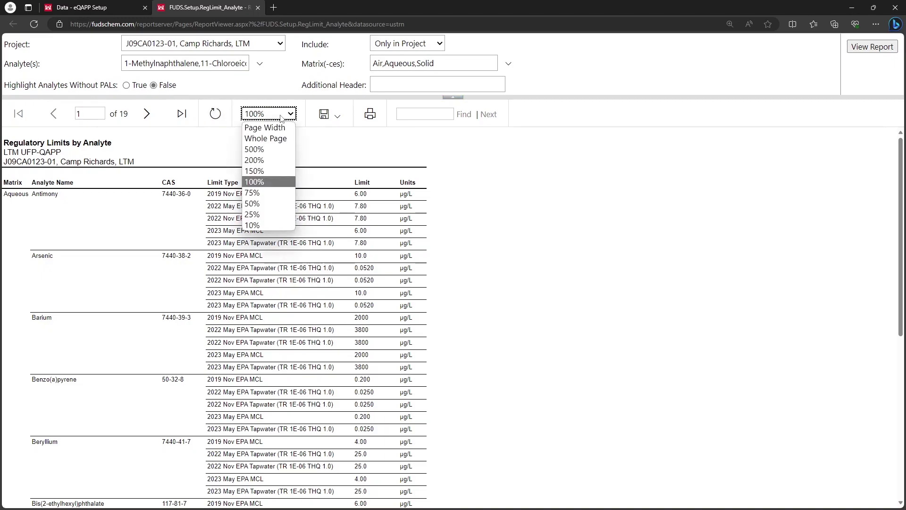
click(277, 172)
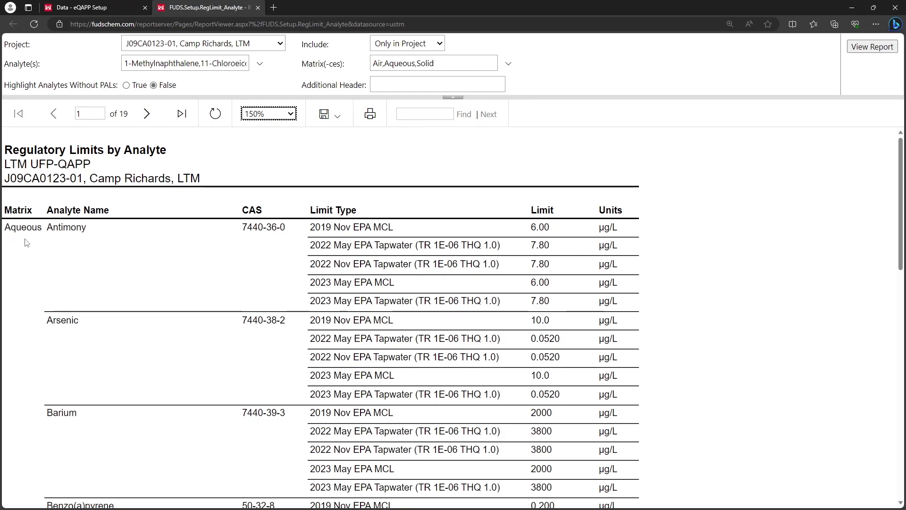
scroll(187, 253, down, 3)
scroll(187, 252, down, 10)
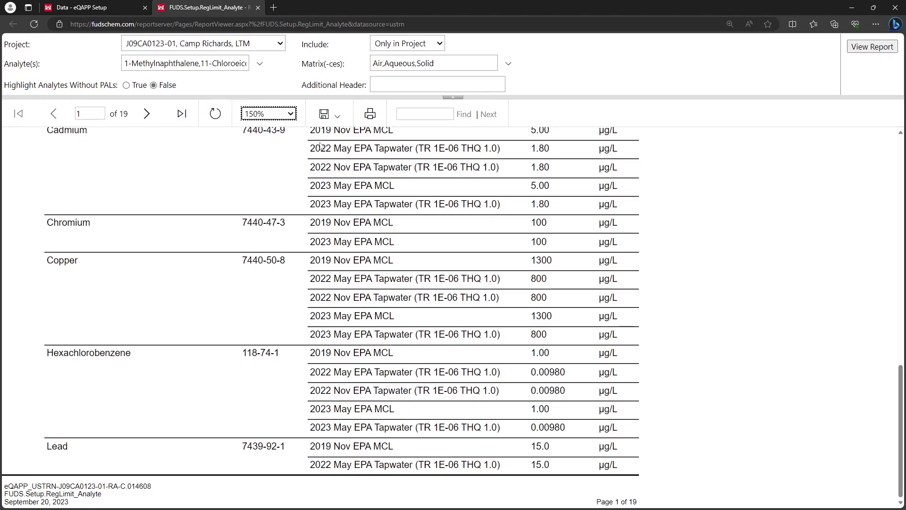
scroll(321, 145, up, 10)
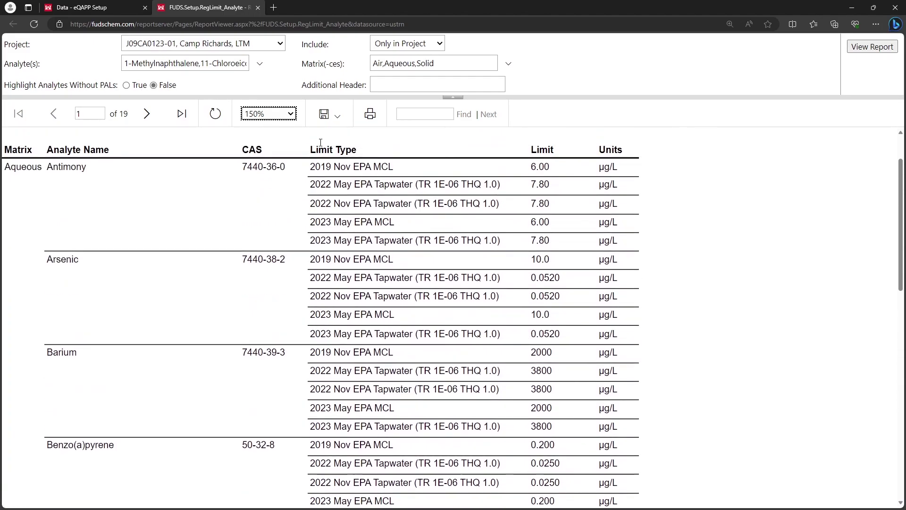
scroll(321, 146, up, 2)
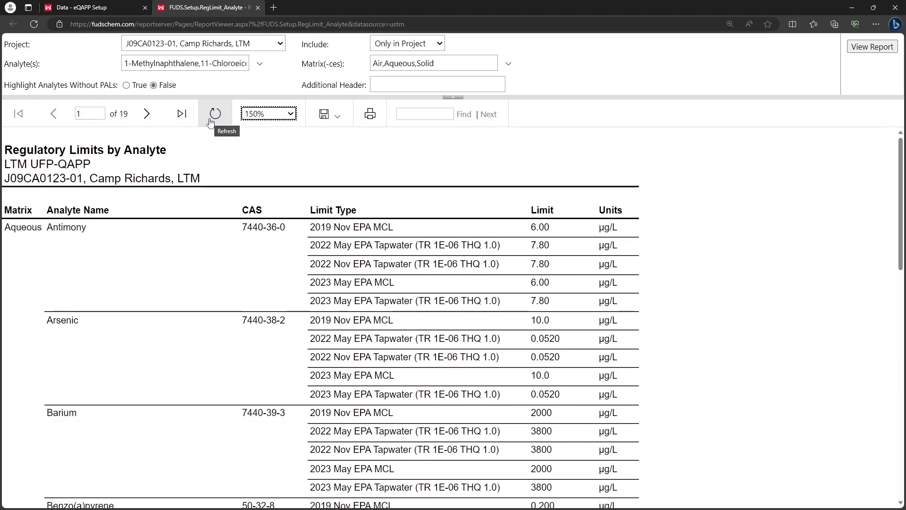
- Check the export formats offered for the Regulatory Limits by Analyte report and close the report
click(344, 121)
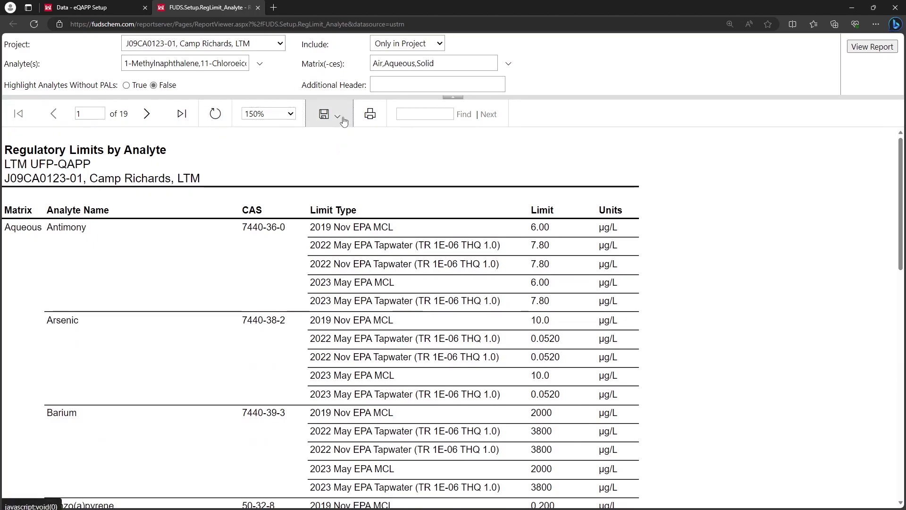
click(344, 120)
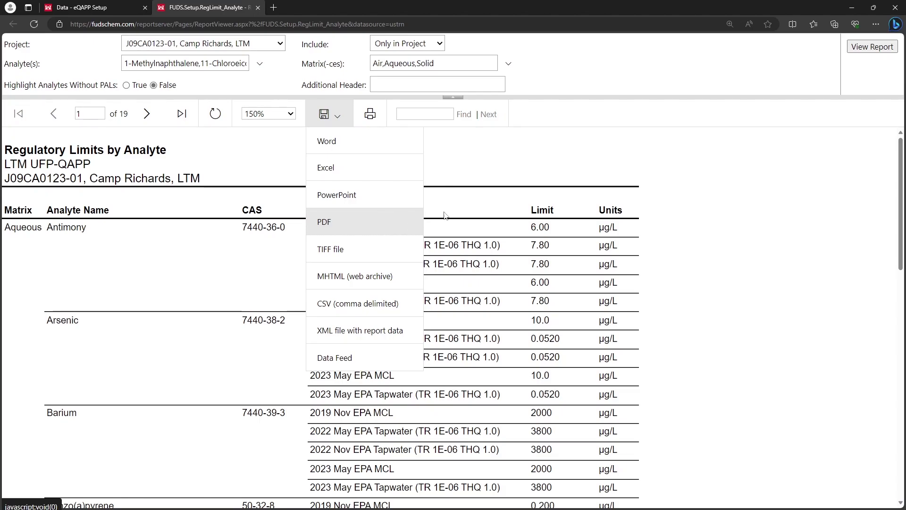
click(457, 207)
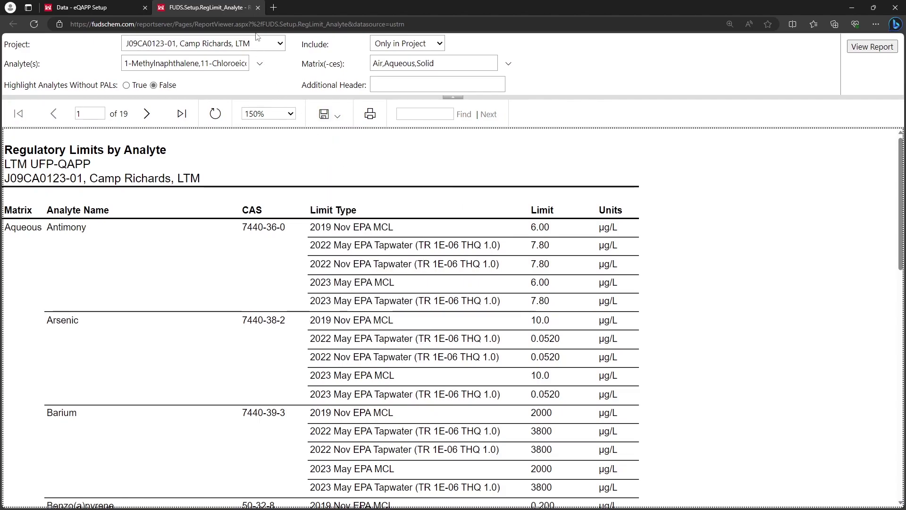
click(258, 7)
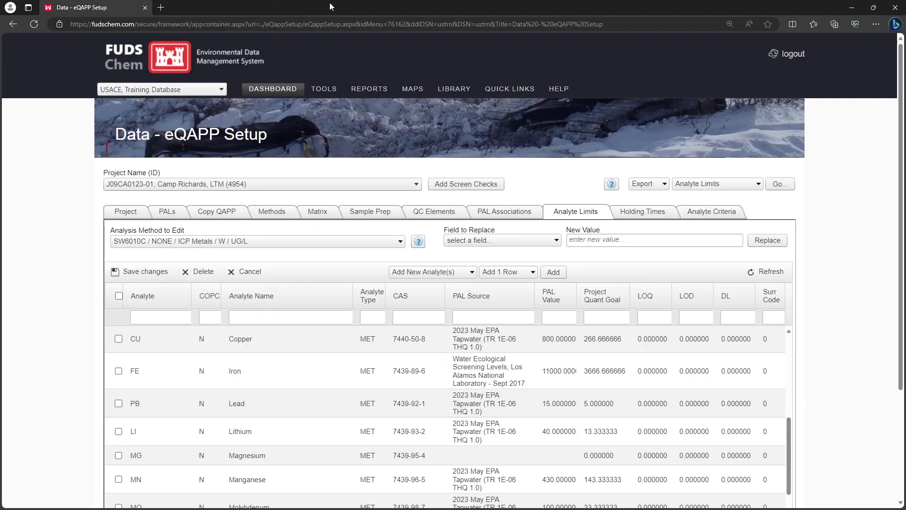
- Look up the UFP QAPP Worksheets available among the reports
mouse_move(369, 90)
mouse_move(470, 132)
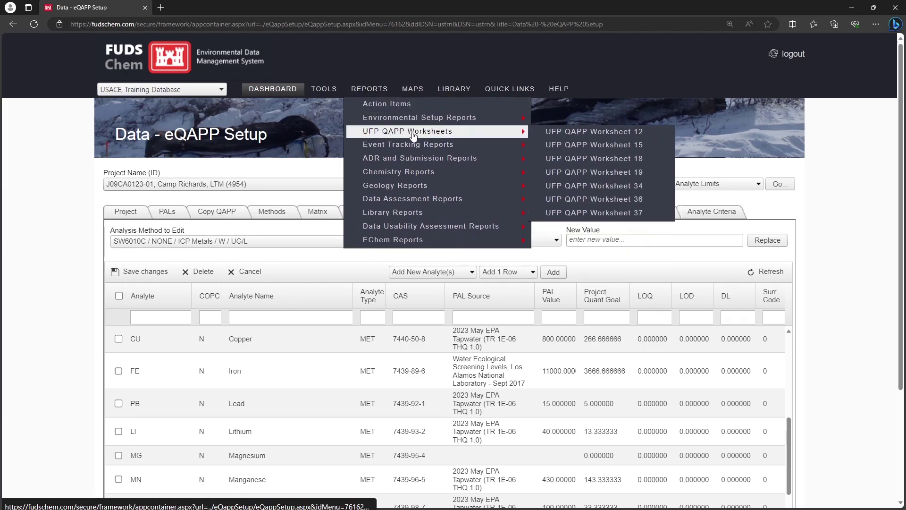